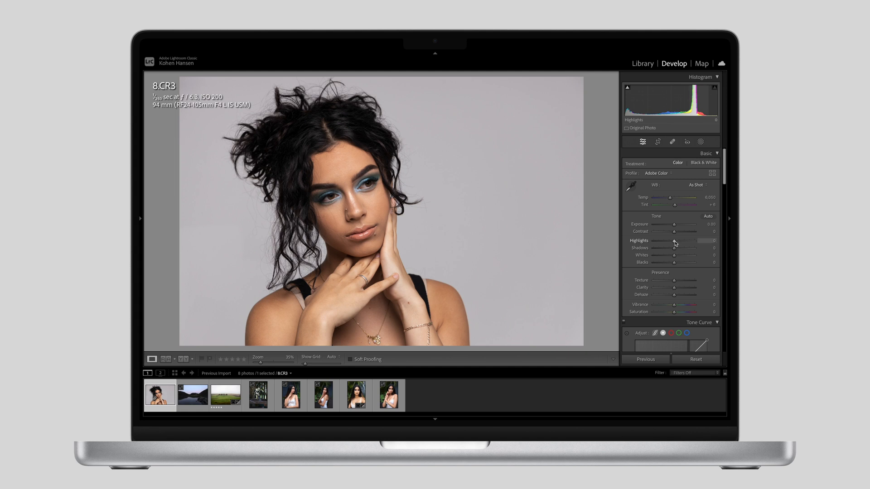
Step: Adjust the portrait's basic tone and colour: Highlights -14, Shadows +24, Contrast +2, Vibrance +2 and Saturation +1
{"action": "left_click_drag", "start_coordinate": [675, 242], "coordinate": [671, 241]}
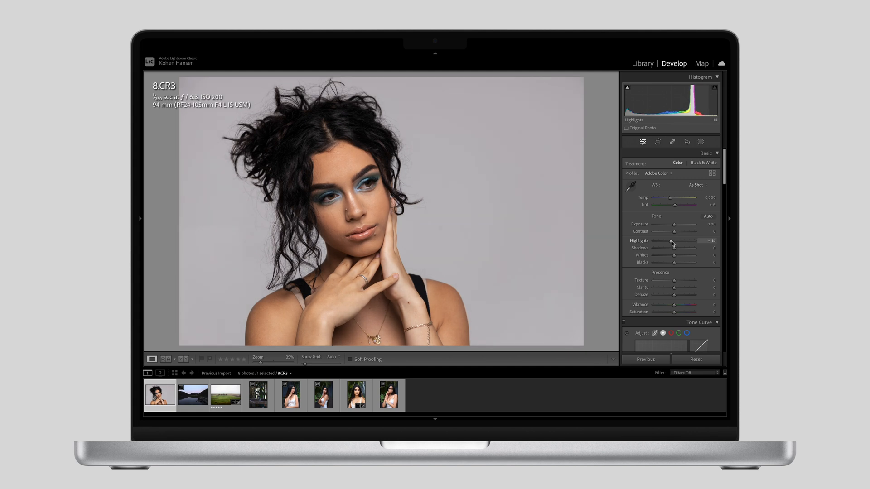
{"action": "left_click_drag", "start_coordinate": [675, 249], "coordinate": [676, 234]}
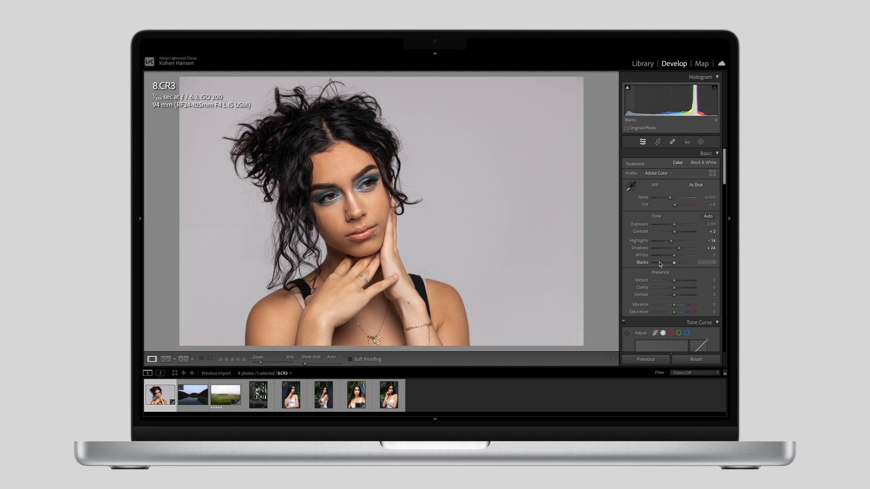
{"action": "scroll", "coordinate": [674, 290], "scroll_direction": "down", "scroll_amount": 1}
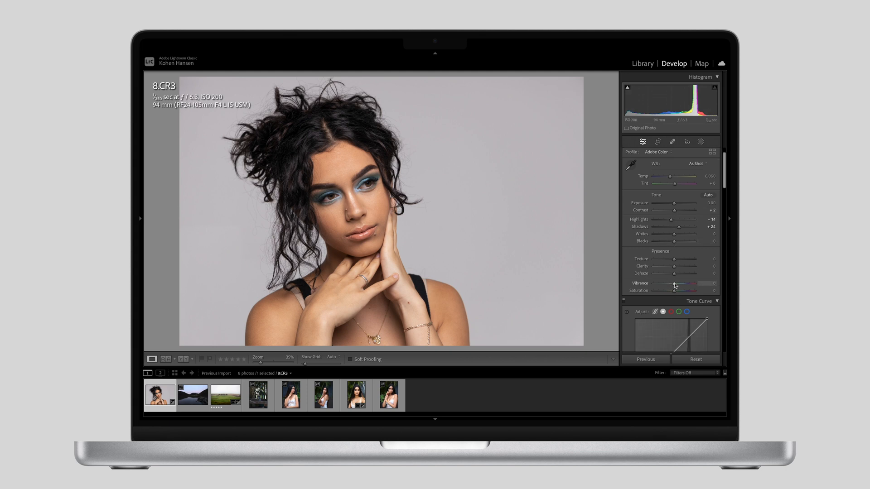
{"action": "left_click_drag", "start_coordinate": [675, 291], "coordinate": [674, 293]}
Step: Create a mask that selects the background and set its Exposure to 0.14
{"action": "left_click", "coordinate": [701, 142]}
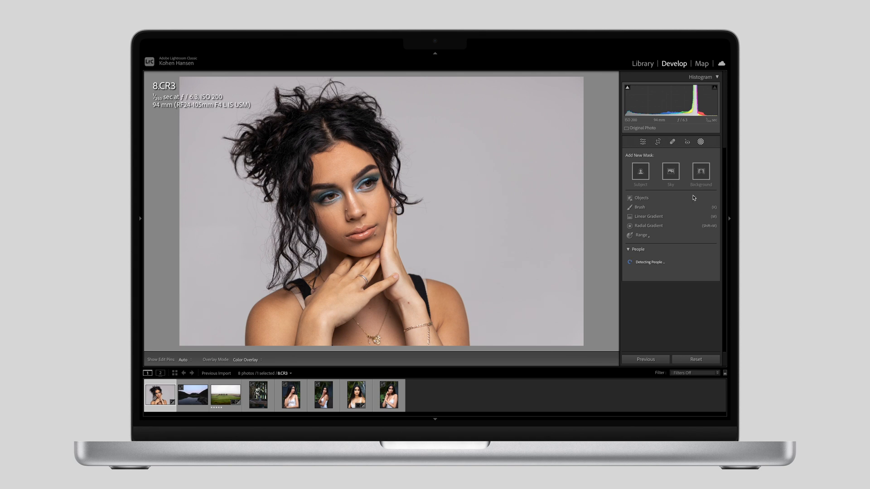
{"action": "left_click", "coordinate": [701, 172]}
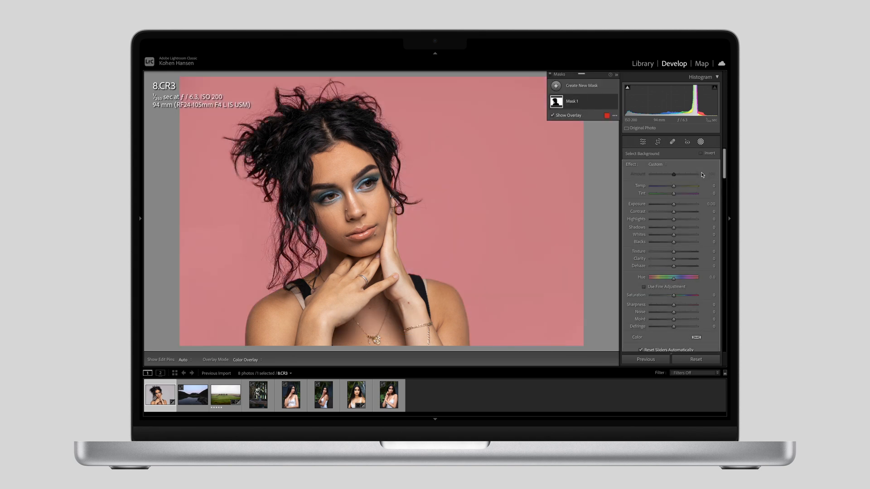
{"action": "left_click_drag", "start_coordinate": [673, 204], "coordinate": [678, 204]}
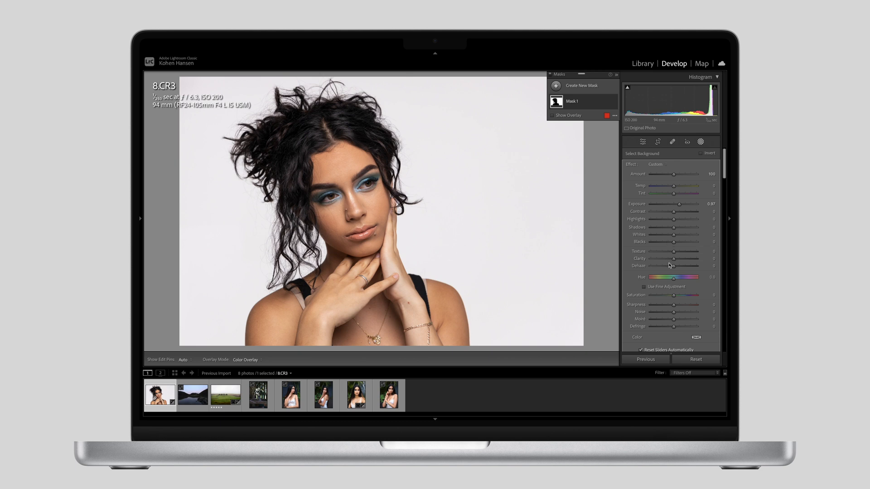
{"action": "scroll", "coordinate": [679, 277], "scroll_direction": "down", "scroll_amount": 3}
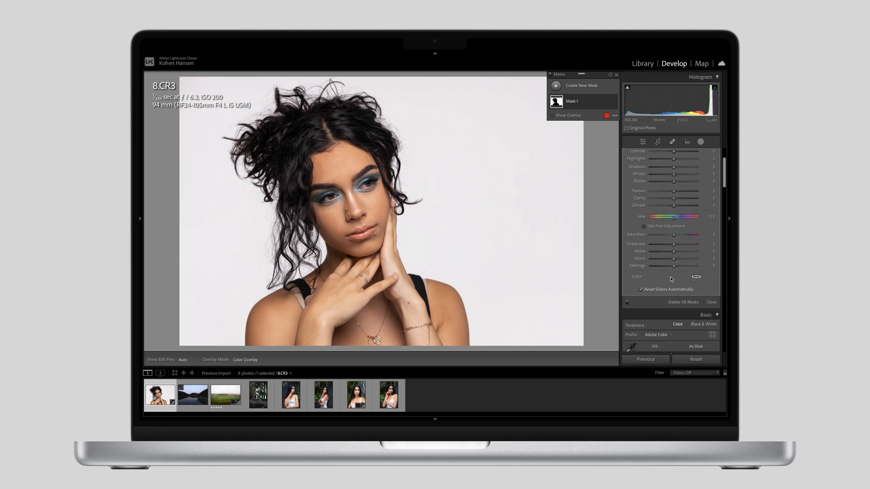
{"action": "scroll", "coordinate": [688, 270], "scroll_direction": "up", "scroll_amount": 3}
{"action": "left_click_drag", "start_coordinate": [674, 204], "coordinate": [674, 206]}
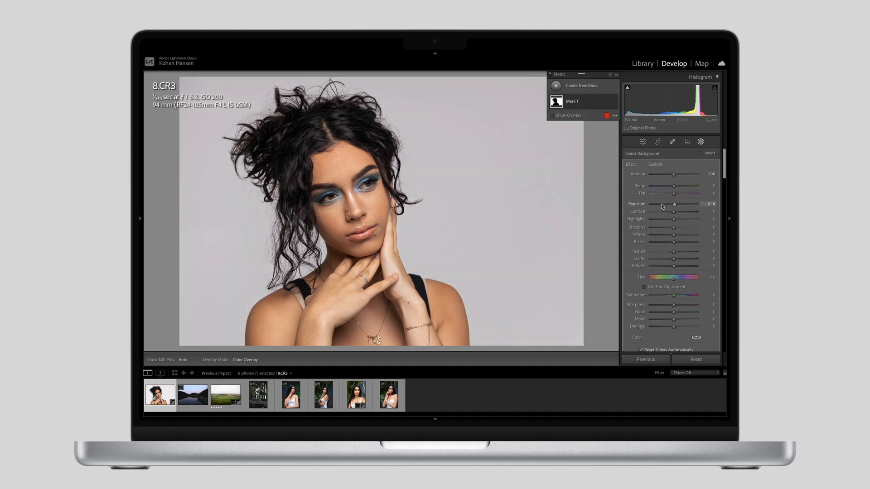
Step: Tint the background mask blue with a colour of hue 222 and saturation 82%
{"action": "scroll", "coordinate": [696, 232], "scroll_direction": "down", "scroll_amount": 2}
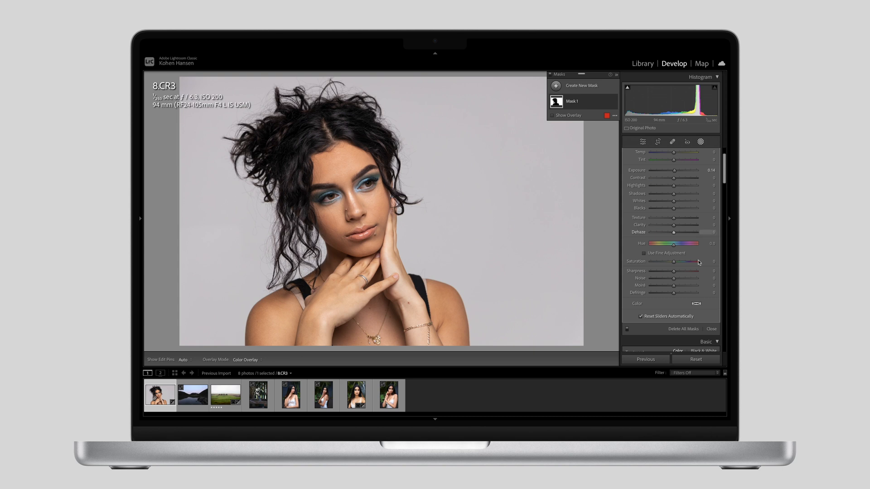
{"action": "left_click", "coordinate": [697, 304]}
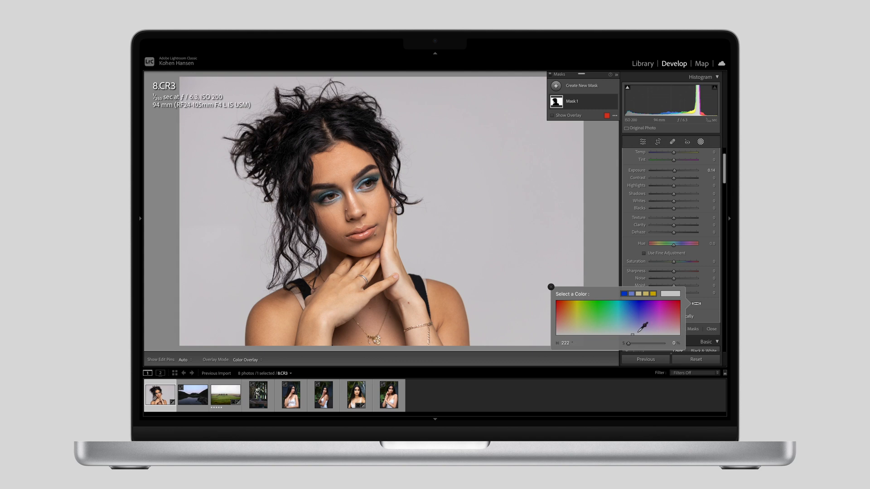
{"action": "left_click", "coordinate": [604, 313]}
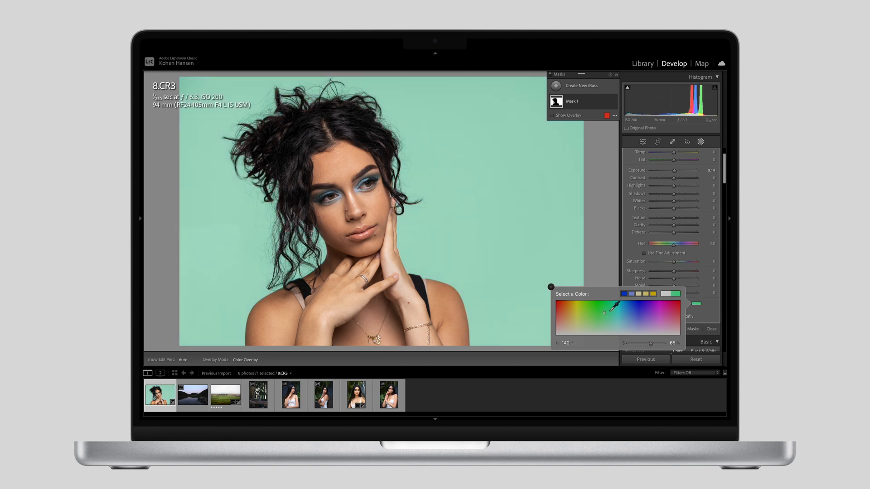
{"action": "left_click", "coordinate": [632, 307]}
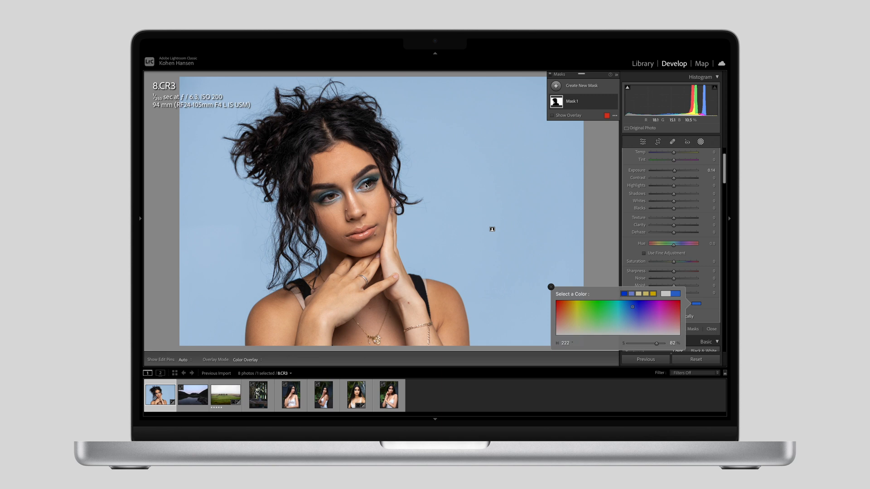
{"action": "left_click", "coordinate": [551, 287]}
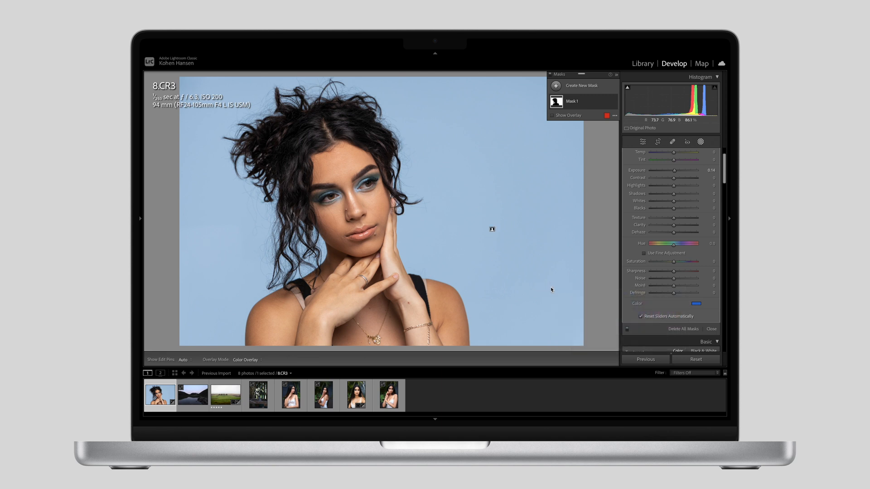
{"action": "scroll", "coordinate": [672, 284], "scroll_direction": "up", "scroll_amount": 2}
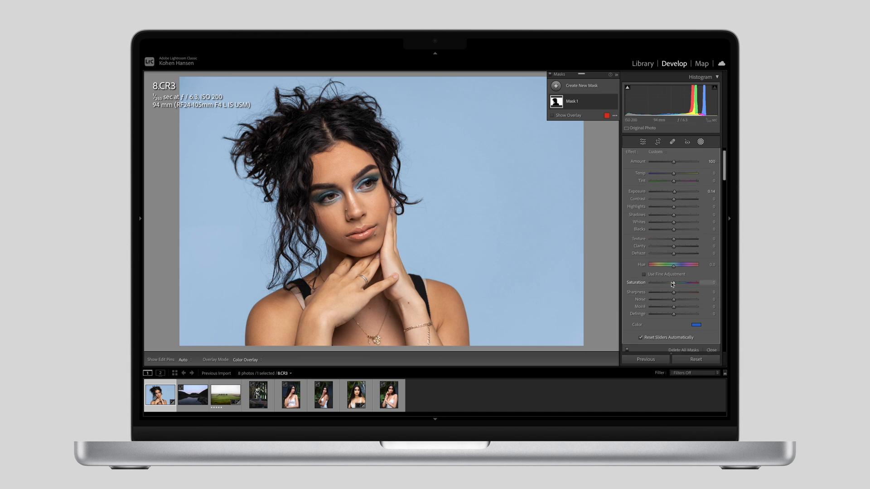
{"action": "scroll", "coordinate": [674, 287], "scroll_direction": "down", "scroll_amount": 1}
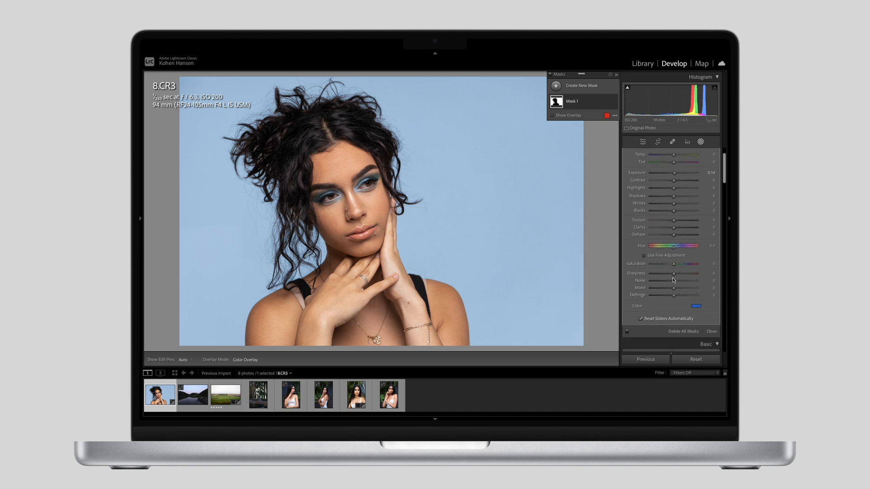
{"action": "scroll", "coordinate": [670, 262], "scroll_direction": "up", "scroll_amount": 2}
Step: Add a people mask for Person 1 that covers only the face skin
{"action": "left_click", "coordinate": [701, 141]}
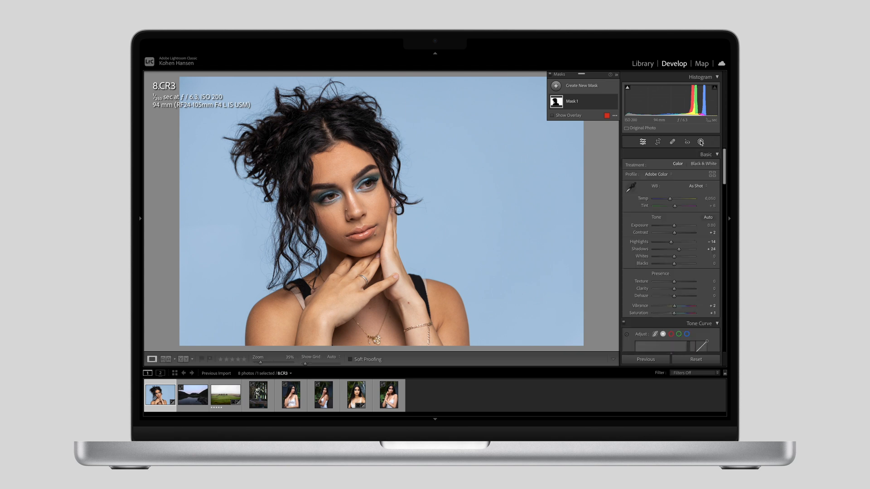
{"action": "left_click", "coordinate": [701, 141]}
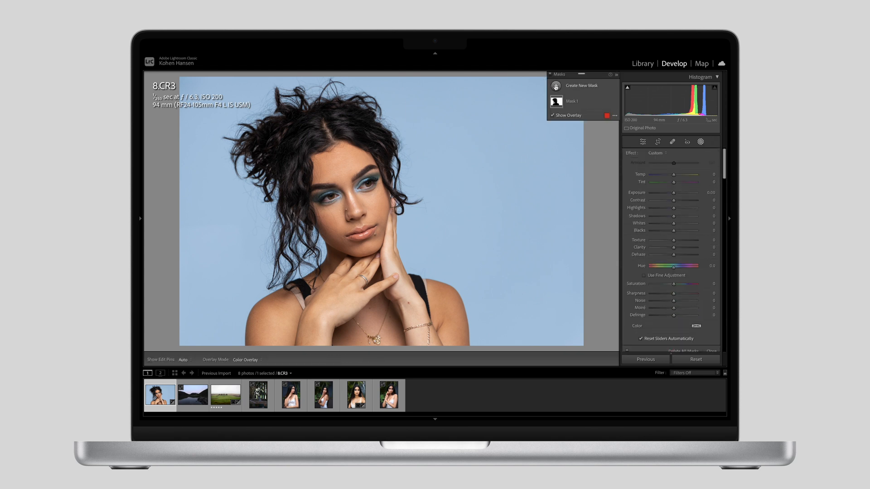
{"action": "left_click", "coordinate": [556, 87]}
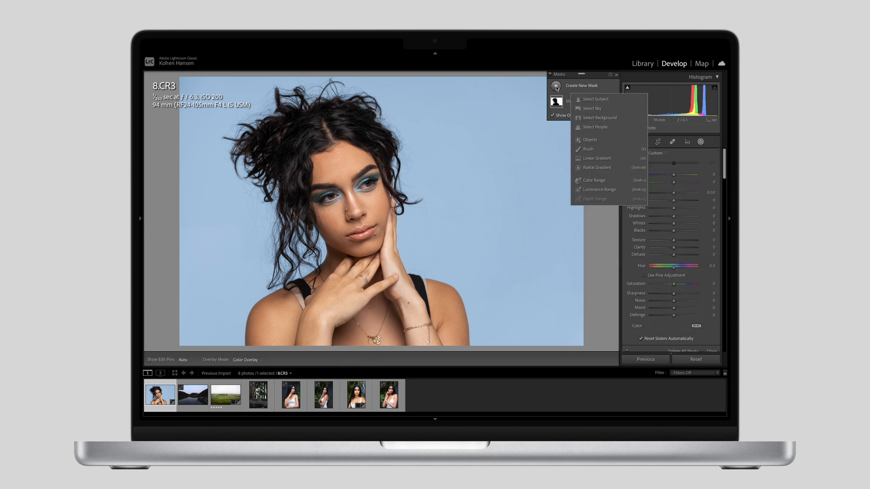
{"action": "left_click", "coordinate": [590, 128]}
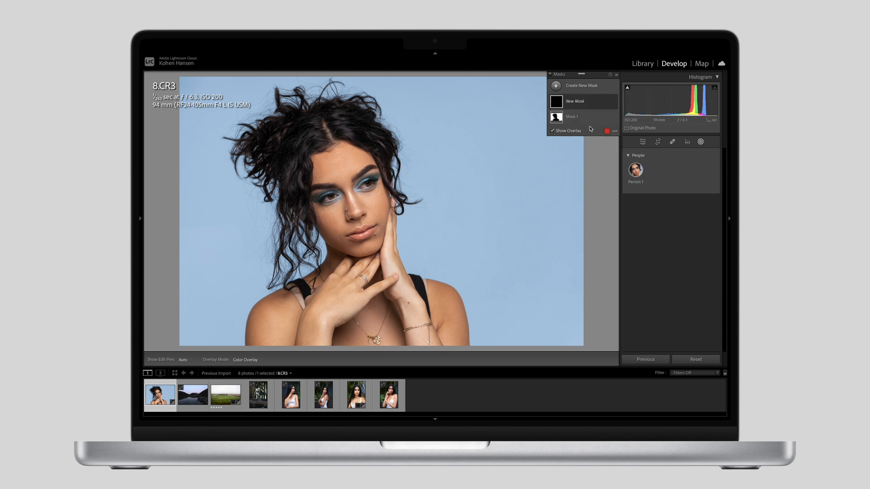
{"action": "mouse_move", "coordinate": [635, 172]}
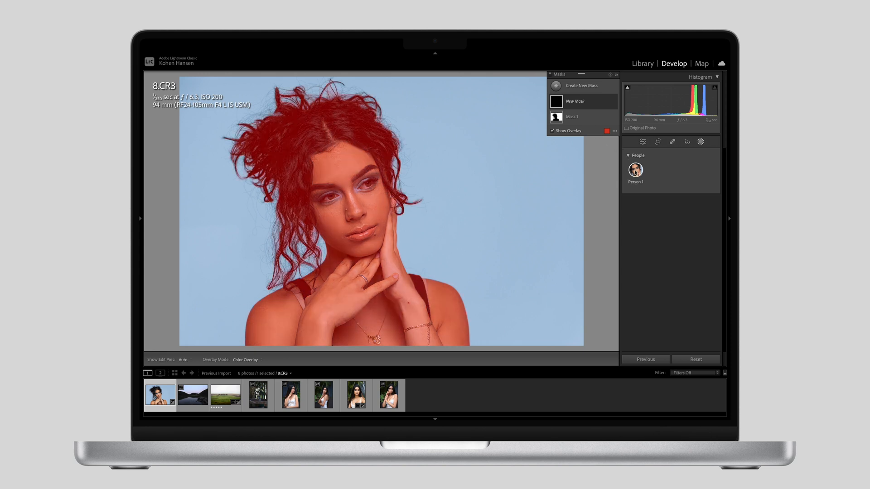
{"action": "left_click", "coordinate": [636, 172]}
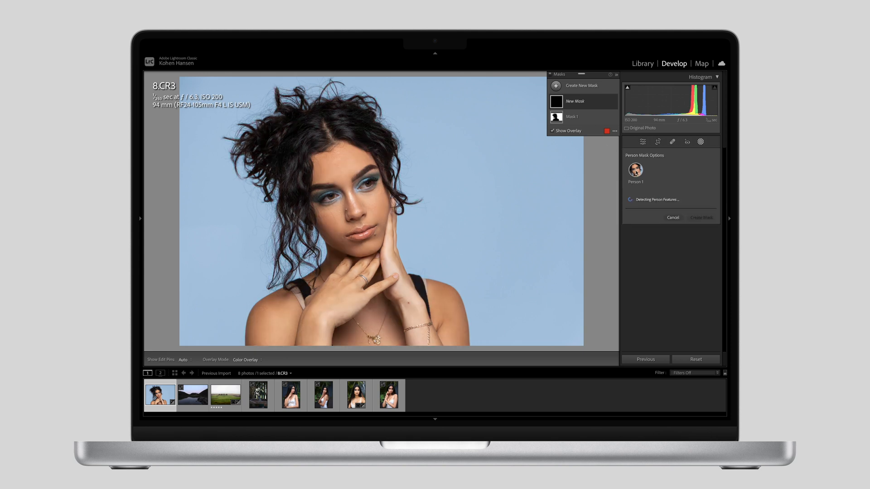
{"action": "left_click", "coordinate": [628, 199]}
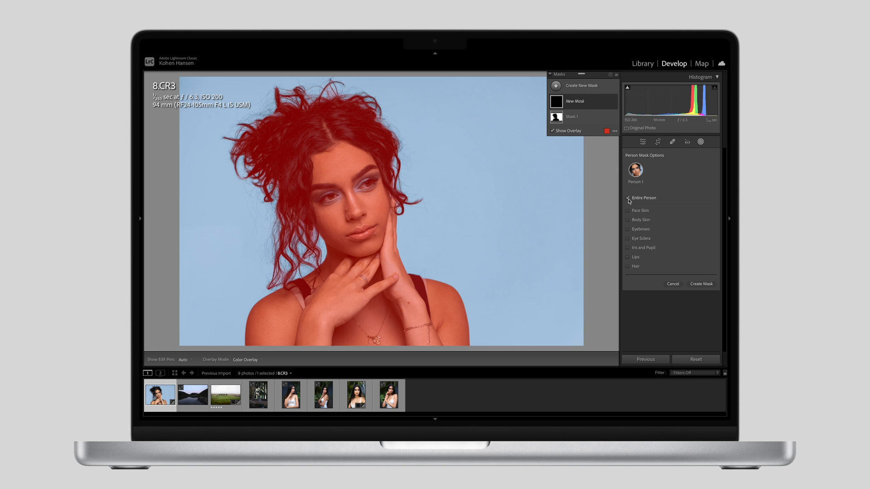
{"action": "left_click", "coordinate": [628, 198]}
{"action": "left_click", "coordinate": [628, 211]}
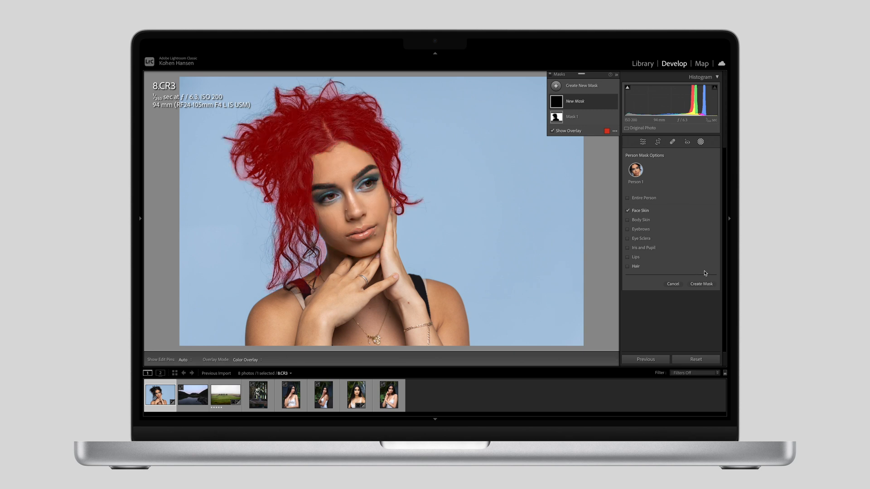
{"action": "left_click", "coordinate": [702, 284]}
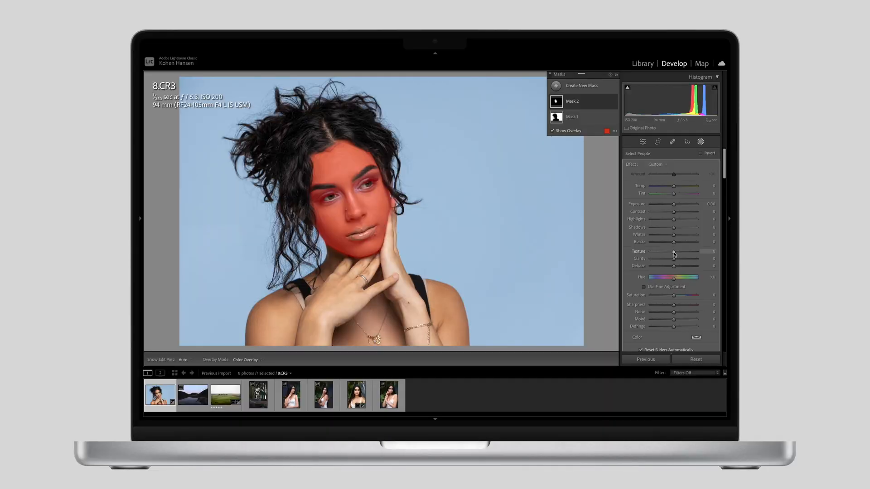
Step: Soften the face skin mask with Texture -20 and Clarity -3
{"action": "key", "text": "super+equal"}
{"action": "key", "text": "super+equal"}
{"action": "key", "text": "super+equal"}
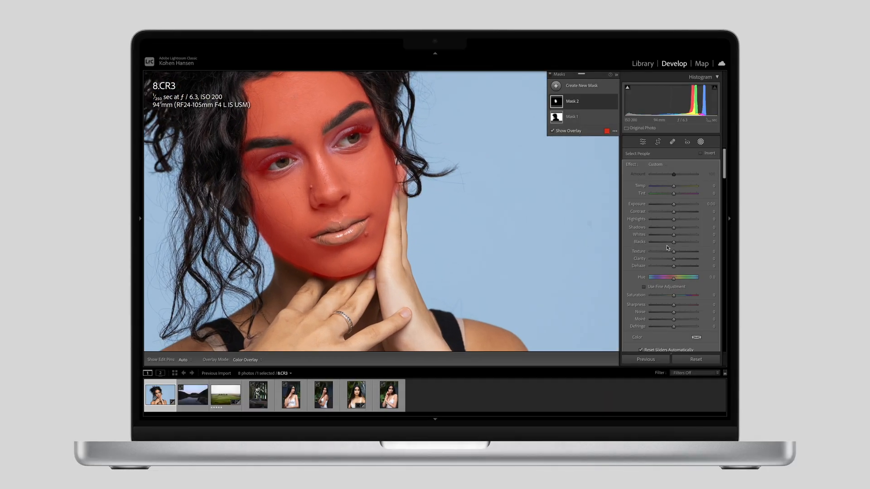
{"action": "left_click_drag", "start_coordinate": [673, 254], "coordinate": [673, 254]}
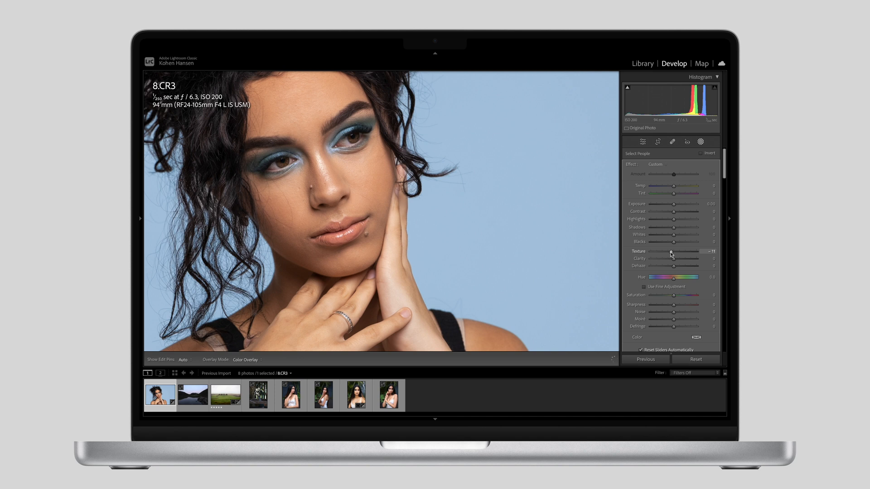
{"action": "left_click_drag", "start_coordinate": [671, 254], "coordinate": [645, 259]}
{"action": "left_click_drag", "start_coordinate": [669, 251], "coordinate": [674, 260]}
{"action": "left_click_drag", "start_coordinate": [673, 262], "coordinate": [673, 261]}
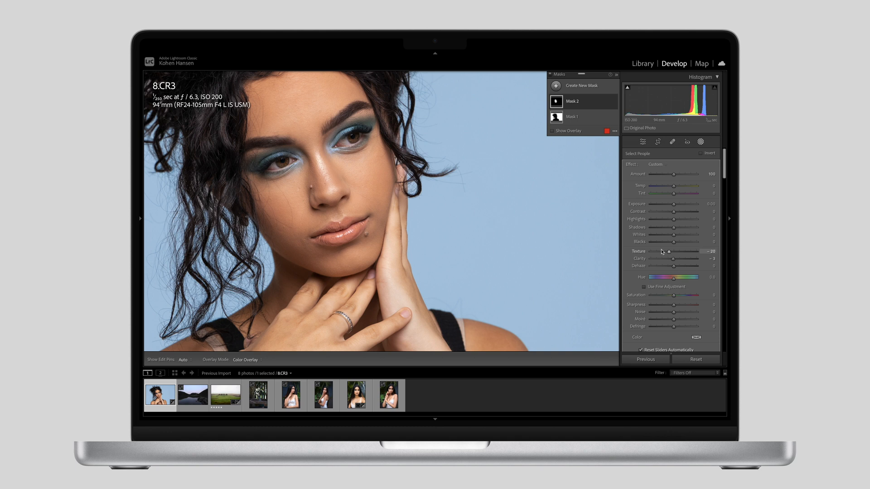
Step: Compare the before and after versions of the face at close range to check the skin smoothing
{"action": "left_click", "coordinate": [324, 143]}
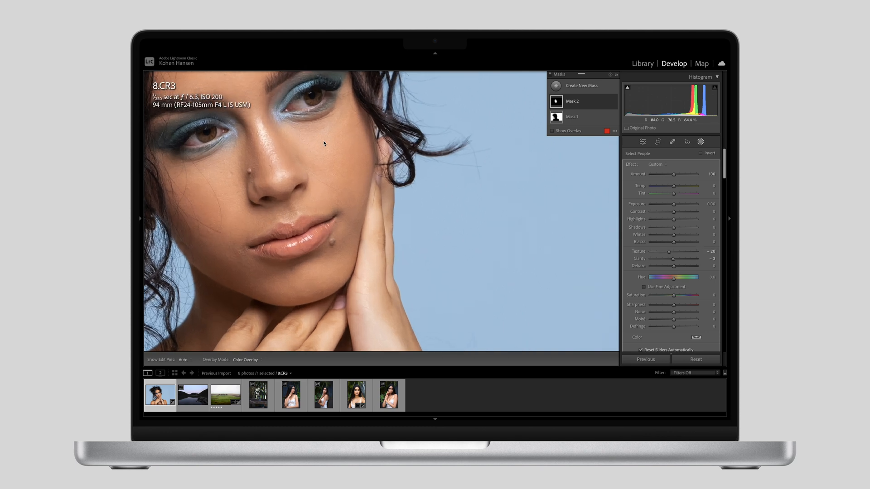
{"action": "key", "text": "backslash"}
{"action": "key", "text": "backslash"}
{"action": "key", "text": "backslash"}
{"action": "key", "text": "backslash"}
{"action": "key", "text": "backslash"}
{"action": "key", "text": "backslash"}
{"action": "key", "text": "z"}
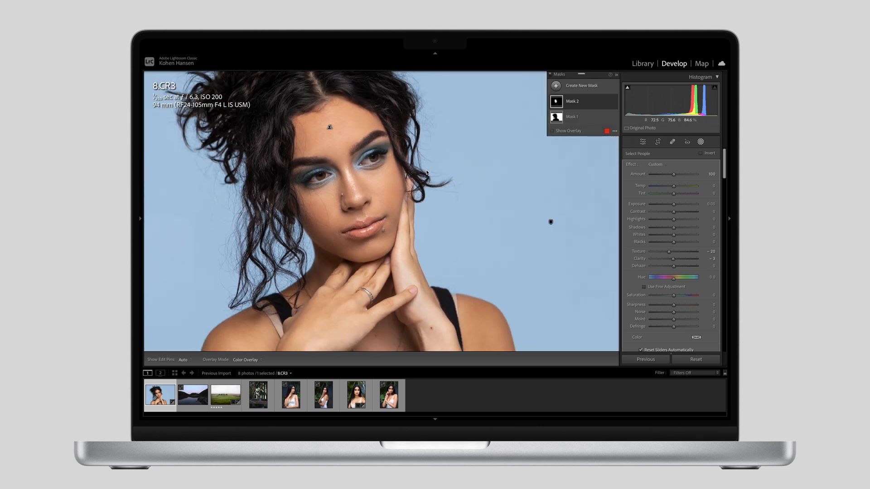
Step: Add a people mask covering only Person 1's body skin and soften it with Texture -36 and Clarity -11
{"action": "left_click", "coordinate": [555, 87]}
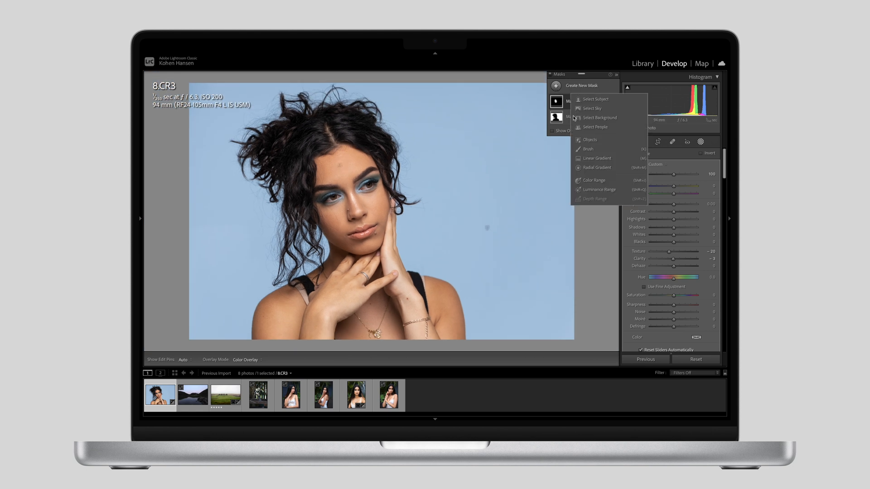
{"action": "left_click", "coordinate": [582, 128]}
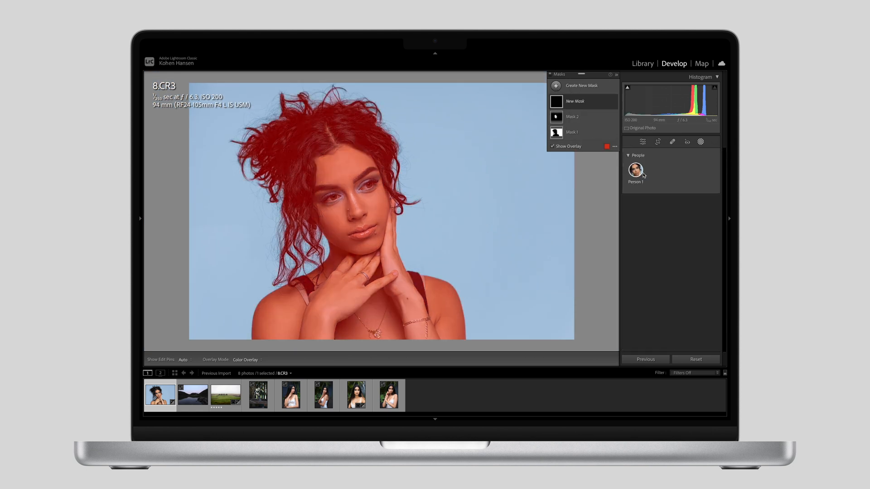
{"action": "left_click", "coordinate": [628, 198]}
{"action": "left_click", "coordinate": [628, 221]}
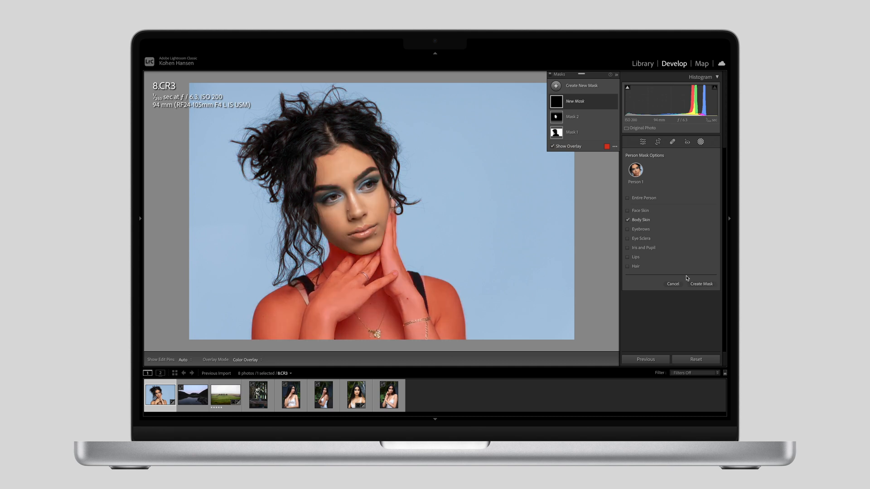
{"action": "left_click", "coordinate": [699, 284]}
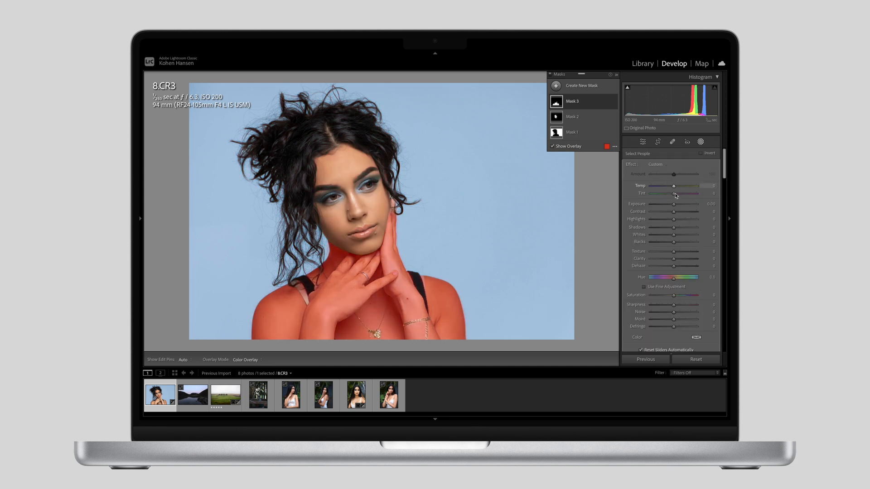
{"action": "mouse_move", "coordinate": [674, 252]}
{"action": "left_mouse_down"}
{"action": "mouse_move", "coordinate": [666, 255]}
{"action": "mouse_move", "coordinate": [672, 262]}
{"action": "left_mouse_up"}
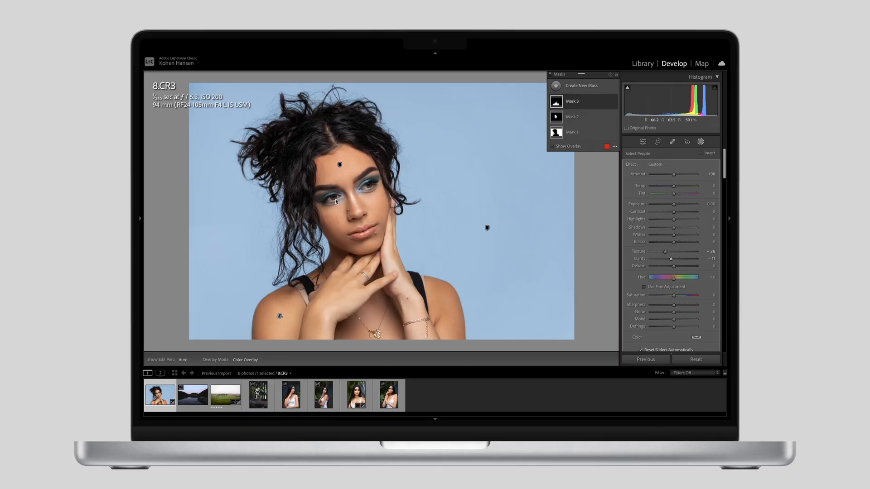
{"action": "left_click", "coordinate": [335, 199]}
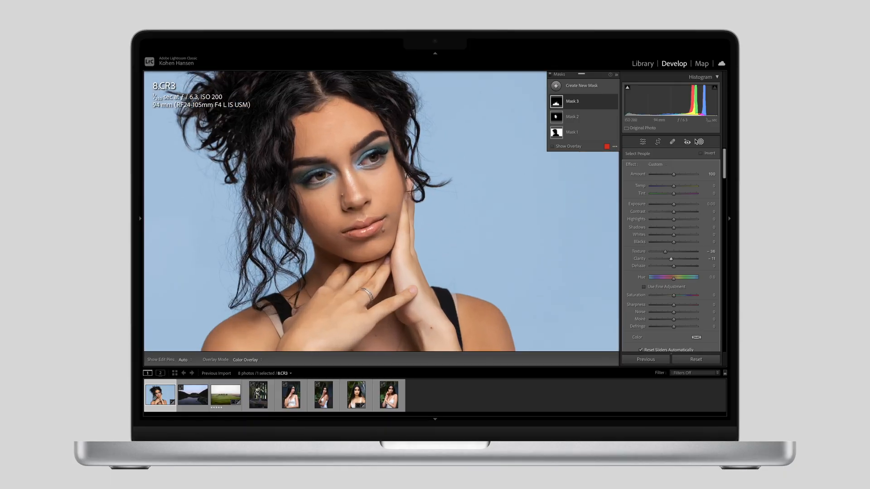
Step: Add a people mask for Person 1 that covers only the hair
{"action": "left_click", "coordinate": [555, 86]}
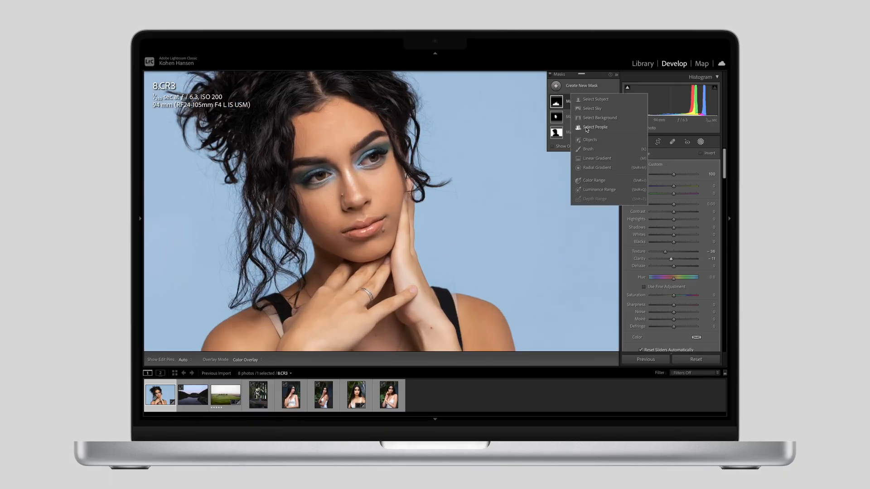
{"action": "left_click", "coordinate": [620, 151]}
{"action": "left_click", "coordinate": [637, 170]}
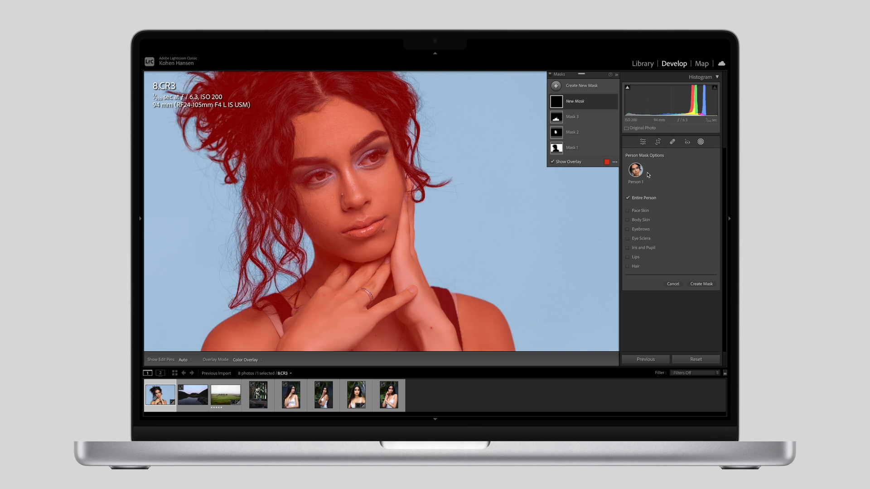
{"action": "left_click", "coordinate": [627, 197]}
{"action": "left_click", "coordinate": [627, 266]}
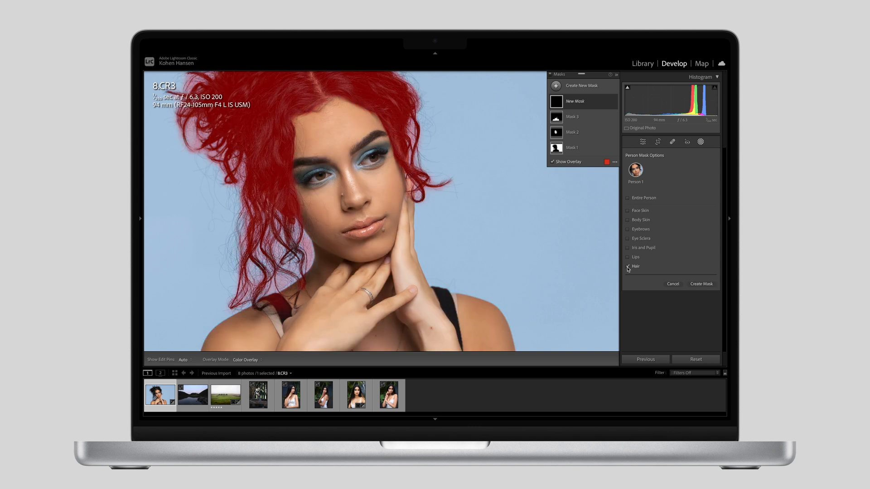
{"action": "left_click", "coordinate": [701, 284]}
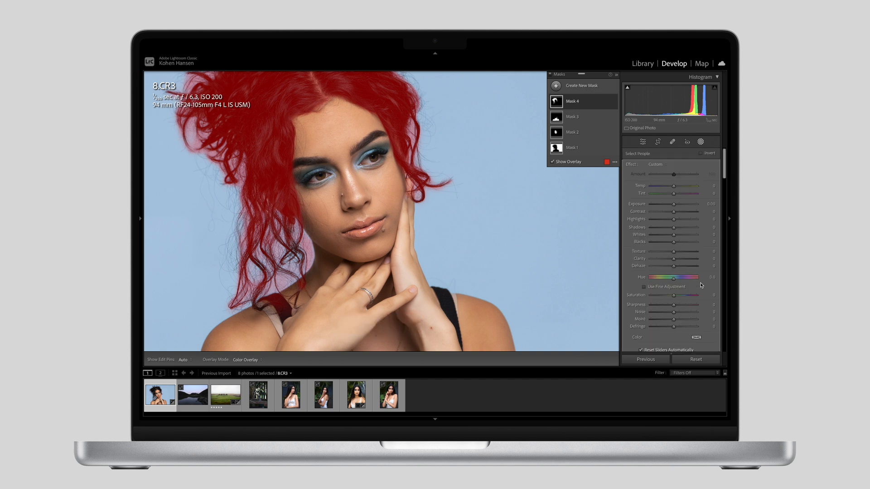
Step: Set the hair mask's Contrast to 39
{"action": "left_click_drag", "start_coordinate": [674, 212], "coordinate": [682, 213]}
{"action": "key", "text": "z"}
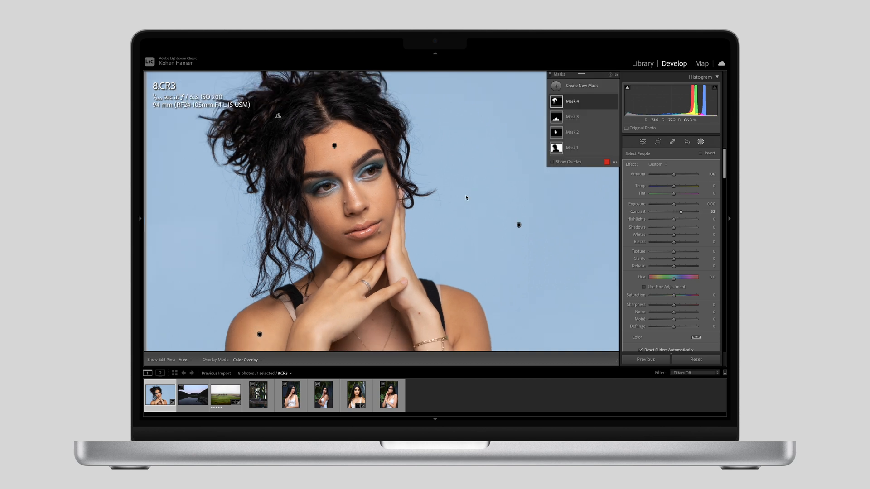
{"action": "left_click_drag", "start_coordinate": [681, 212], "coordinate": [683, 213]}
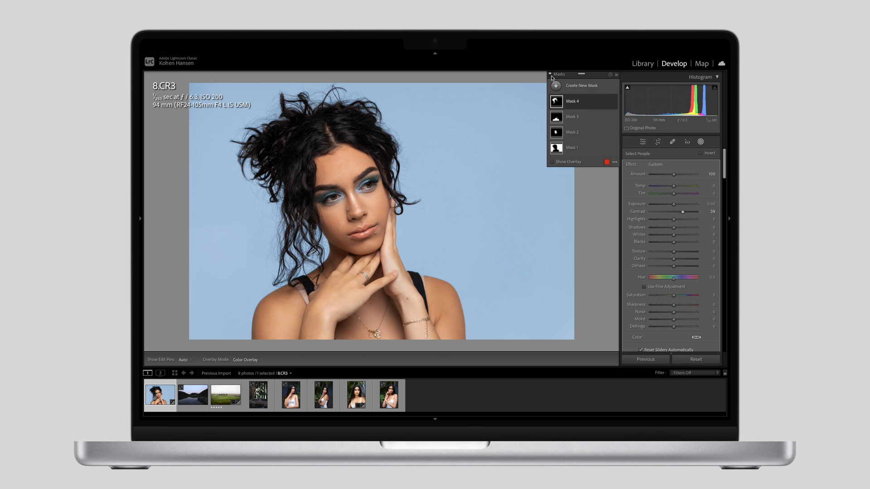
Step: Compare the portrait with and without the hair mask, and with and without all masks
{"action": "left_click", "coordinate": [614, 102]}
{"action": "left_click", "coordinate": [614, 103]}
{"action": "left_click", "coordinate": [614, 102]}
{"action": "left_click", "coordinate": [614, 102]}
{"action": "left_click", "coordinate": [551, 76]}
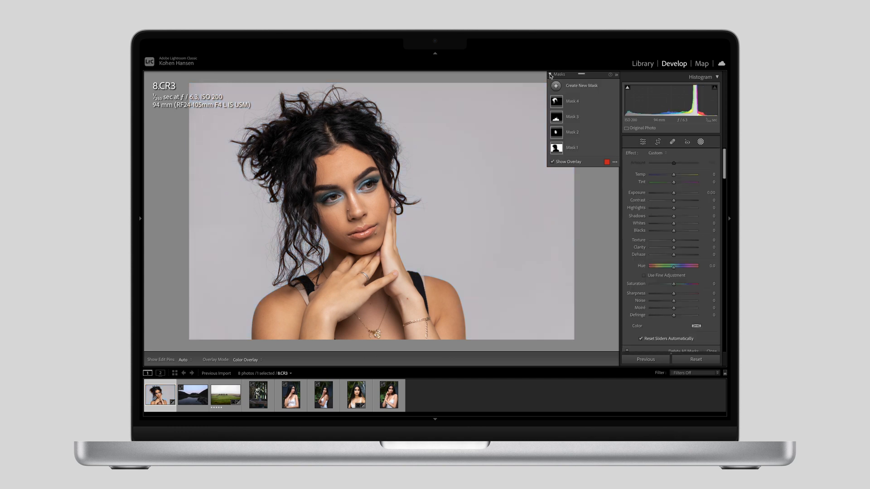
{"action": "left_click", "coordinate": [550, 75]}
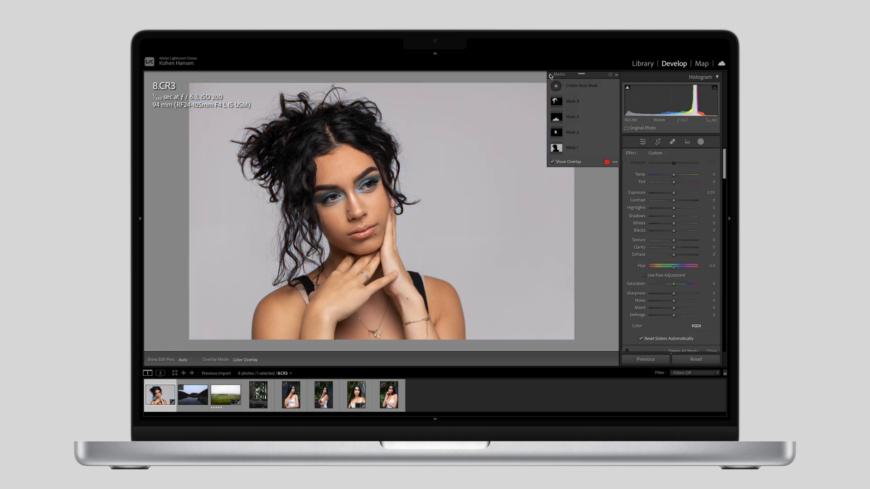
{"action": "left_click", "coordinate": [551, 75]}
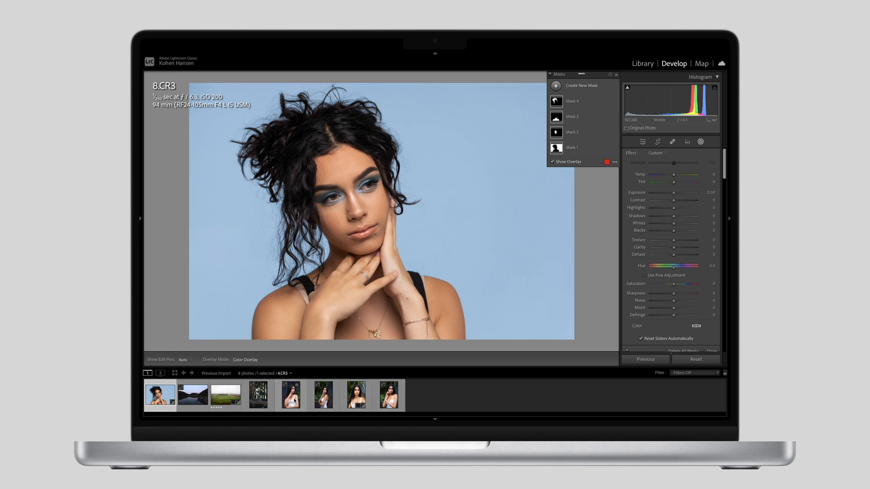
Step: Open photo 1.CR3 and set its basic tone to Exposure +0.05, Highlights -21 and Shadows +11
{"action": "left_click", "coordinate": [391, 400]}
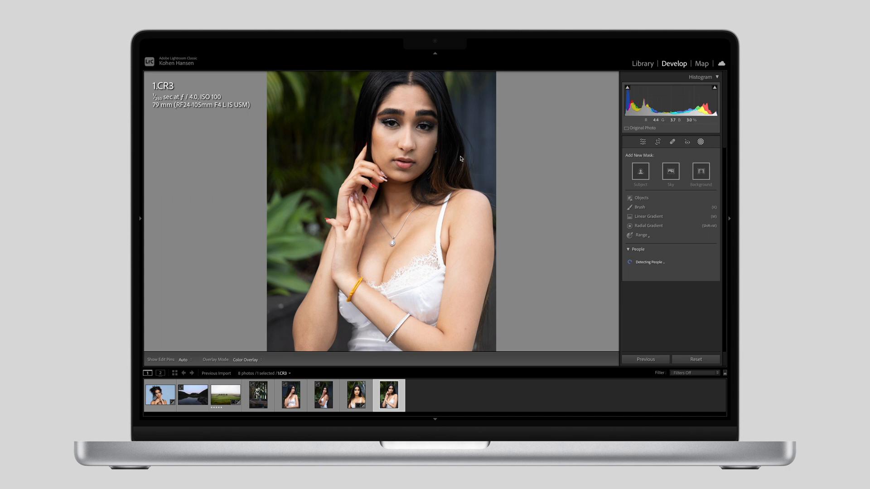
{"action": "key", "text": "super+minus"}
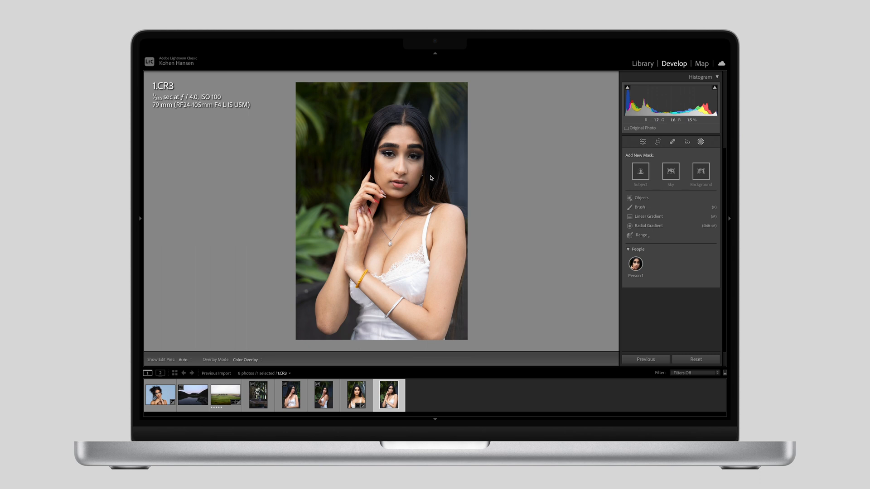
{"action": "left_click", "coordinate": [402, 156]}
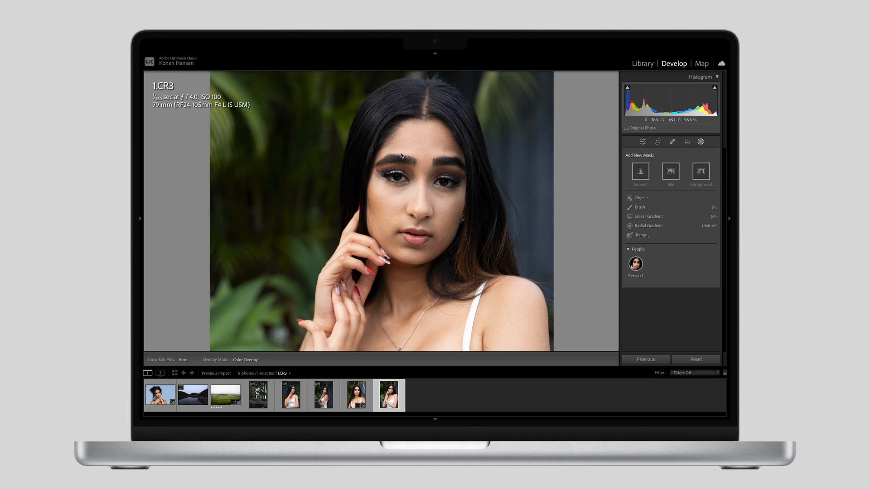
{"action": "left_click", "coordinate": [642, 142]}
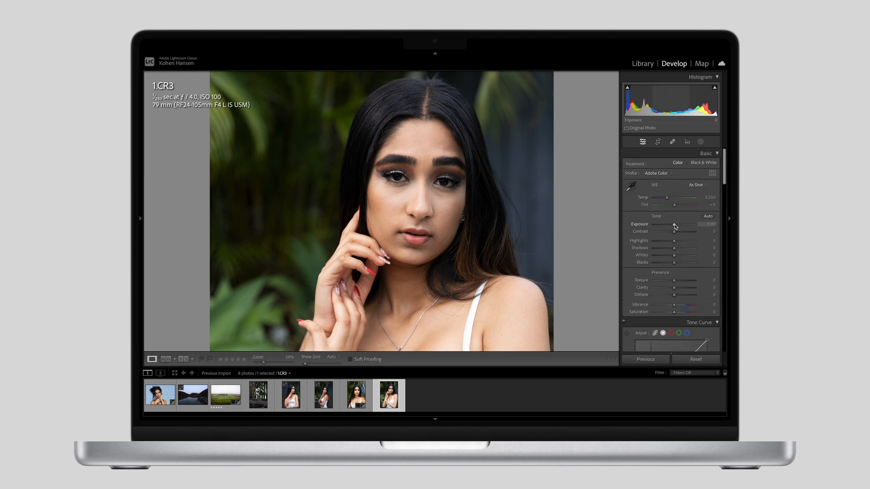
{"action": "left_click_drag", "start_coordinate": [674, 226], "coordinate": [676, 250]}
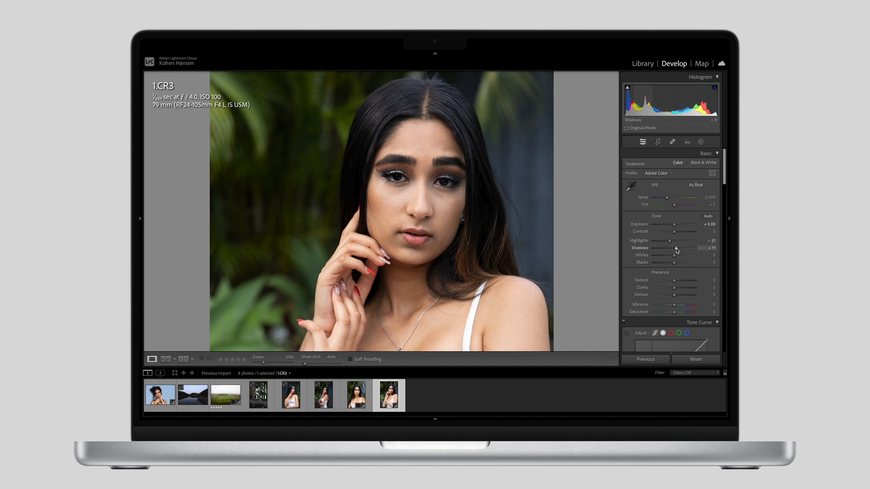
Step: Set the photo's Vibrance to +10 and raise Saturation very slightly
{"action": "left_click", "coordinate": [538, 161]}
{"action": "left_click_drag", "start_coordinate": [673, 307], "coordinate": [676, 308]}
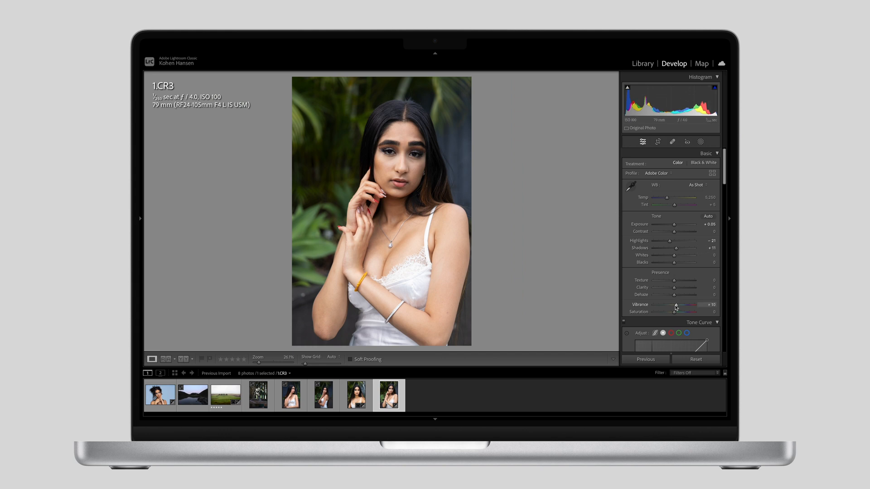
{"action": "left_click_drag", "start_coordinate": [675, 312], "coordinate": [675, 312]}
Step: Add a background mask and set Exposure -0.87, Contrast -14, Texture -21, Clarity -13 and Sharpness -17
{"action": "left_click", "coordinate": [701, 143]}
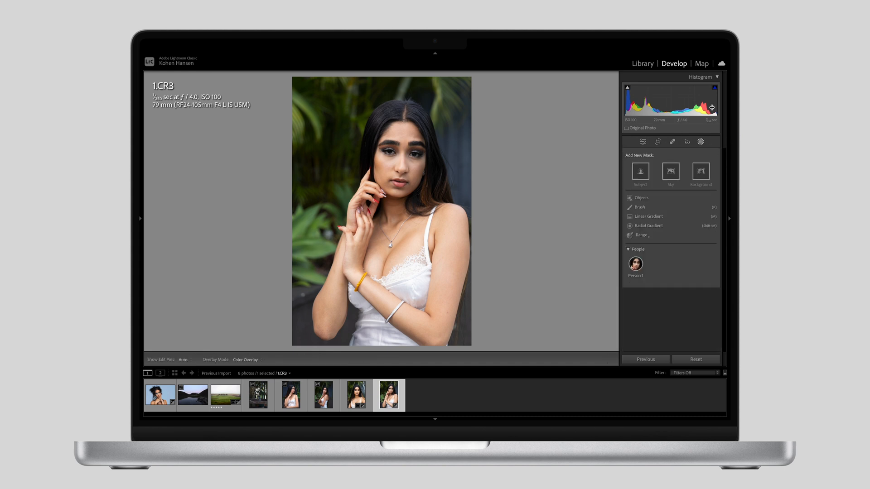
{"action": "left_click", "coordinate": [701, 172]}
{"action": "left_click_drag", "start_coordinate": [673, 204], "coordinate": [672, 206]}
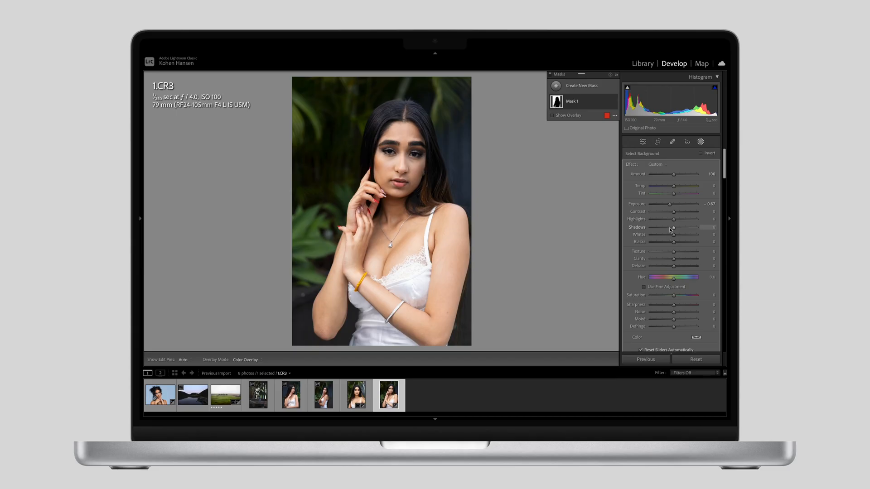
{"action": "mouse_move", "coordinate": [672, 214]}
{"action": "left_mouse_down"}
{"action": "mouse_move", "coordinate": [653, 215]}
{"action": "mouse_move", "coordinate": [697, 217]}
{"action": "mouse_move", "coordinate": [672, 217]}
{"action": "left_mouse_up"}
{"action": "left_click_drag", "start_coordinate": [674, 255], "coordinate": [671, 261]}
{"action": "left_click_drag", "start_coordinate": [673, 305], "coordinate": [669, 308]}
Step: Compare the photo with and without the background mask at close range, including the edges around the woman
{"action": "left_click", "coordinate": [406, 123]}
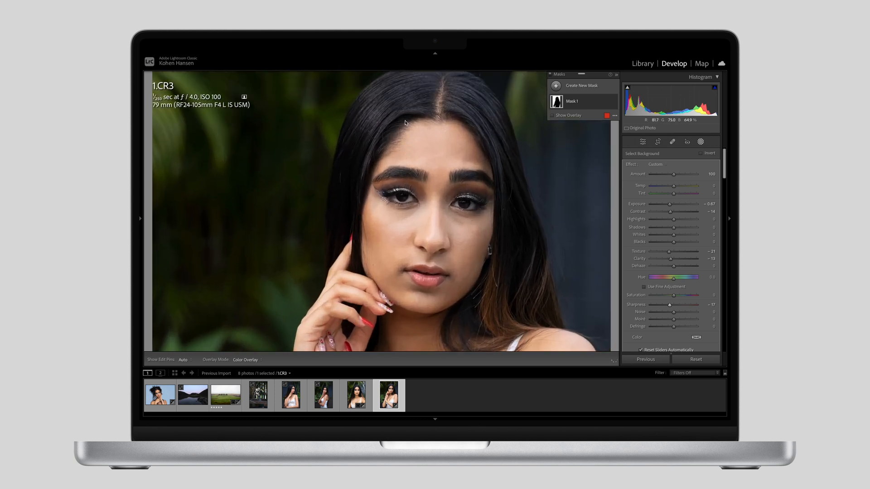
{"action": "left_click", "coordinate": [614, 102]}
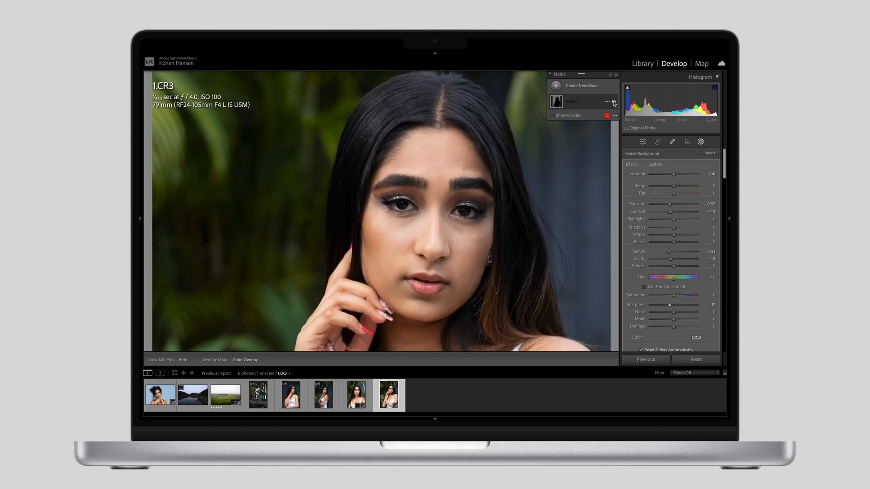
{"action": "left_click", "coordinate": [614, 102]}
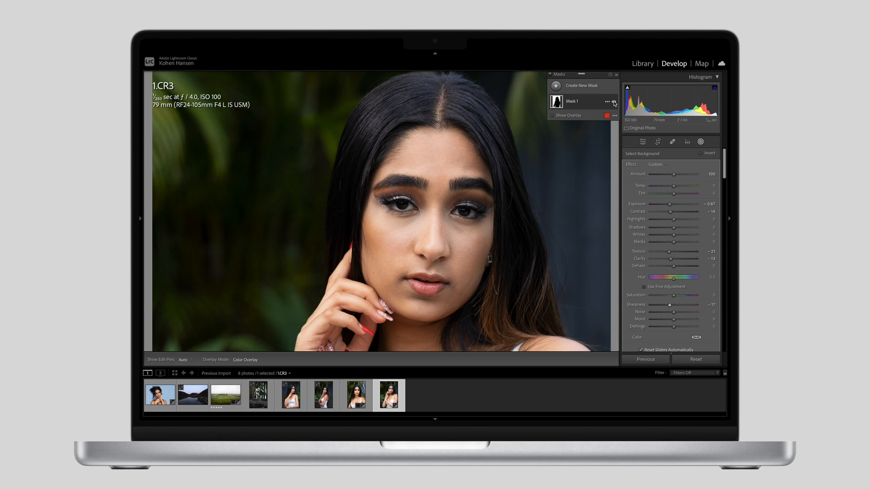
{"action": "left_click", "coordinate": [614, 103]}
{"action": "left_click", "coordinate": [614, 103]}
{"action": "left_click", "coordinate": [614, 102]}
{"action": "left_click", "coordinate": [614, 102]}
{"action": "key", "text": "super+minus"}
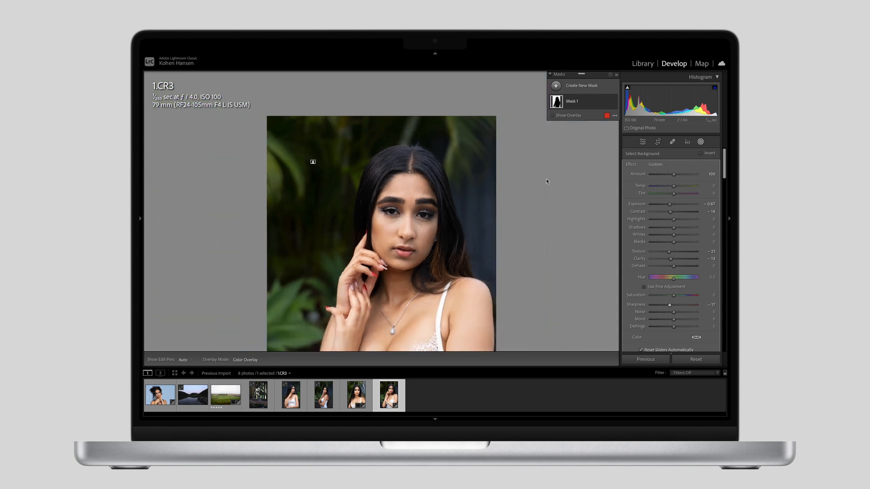
{"action": "key", "text": "super+minus"}
{"action": "left_click", "coordinate": [547, 181]}
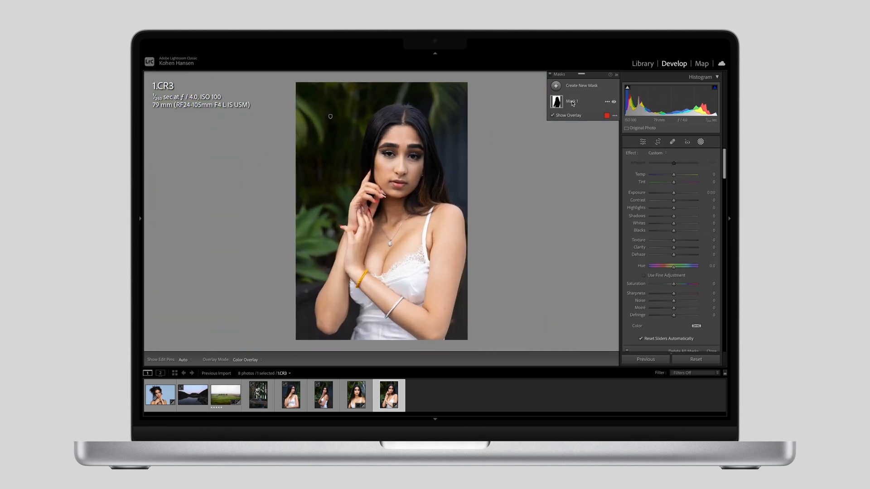
Step: Add a diagonal linear gradient mask from the photo's upper-left corner towards the face, with Exposure 0.87 and Temp 46
{"action": "left_click", "coordinate": [556, 86]}
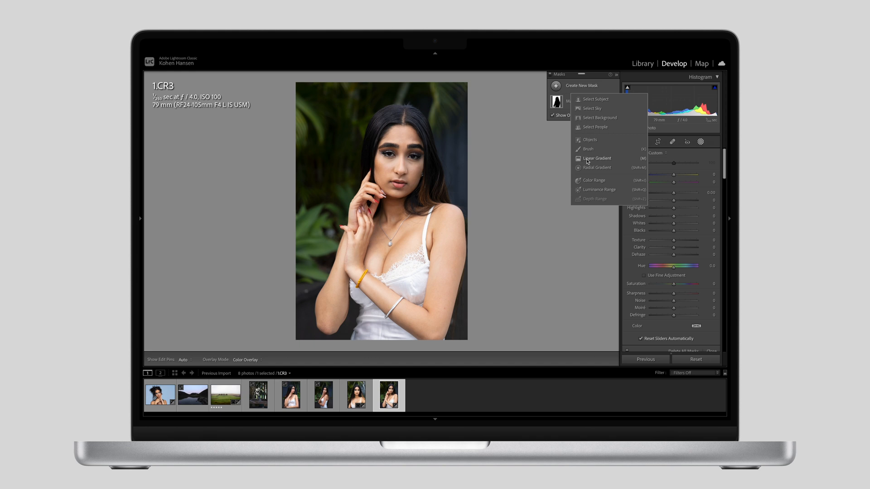
{"action": "left_click", "coordinate": [589, 160]}
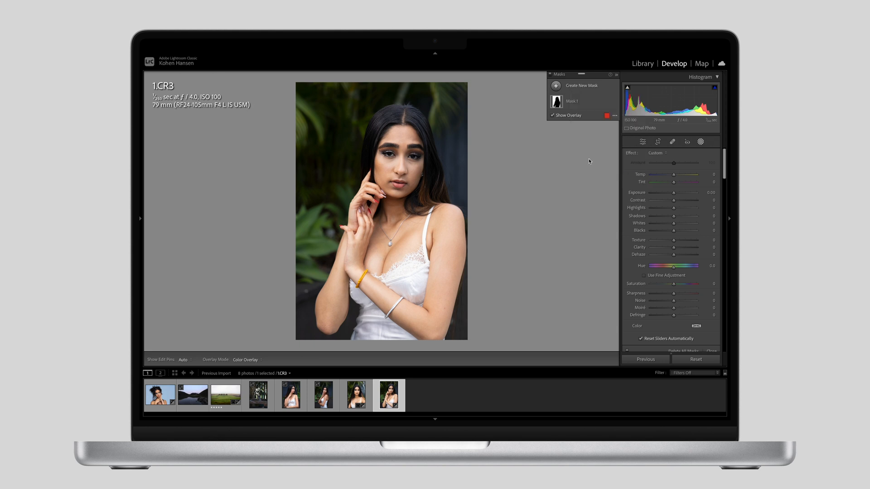
{"action": "left_click_drag", "start_coordinate": [302, 91], "coordinate": [420, 161]}
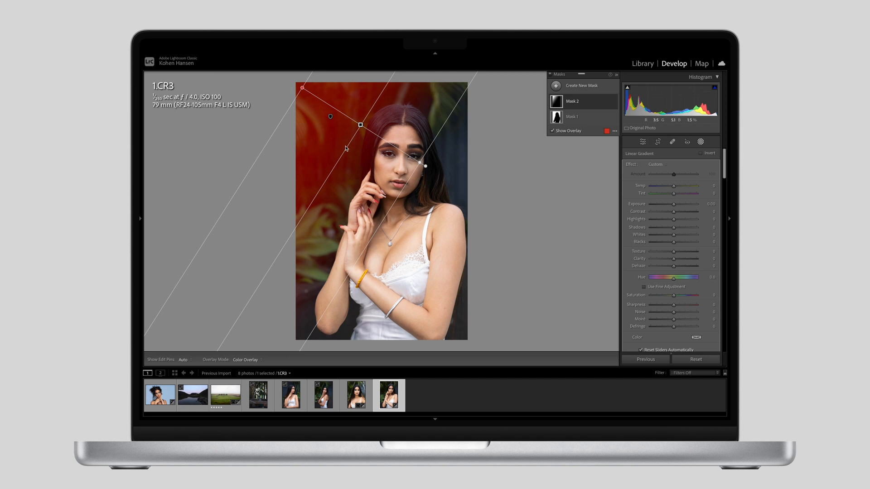
{"action": "left_click_drag", "start_coordinate": [674, 206], "coordinate": [674, 187]}
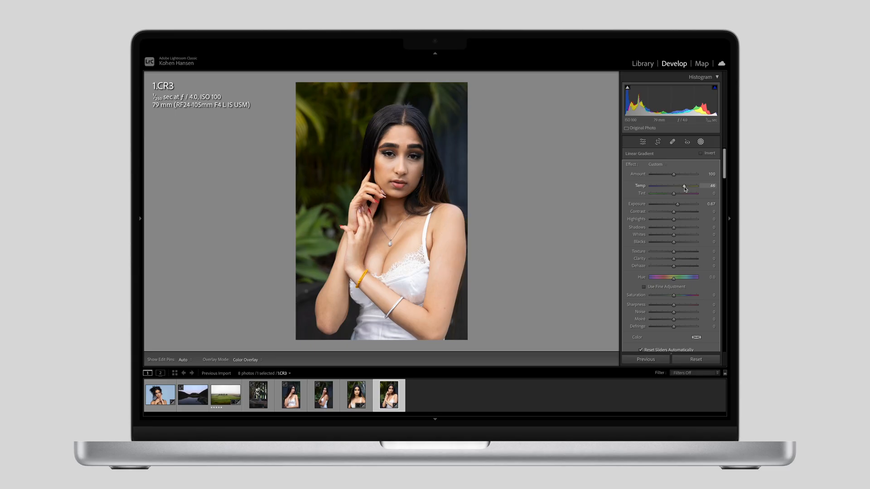
{"action": "left_click_drag", "start_coordinate": [684, 188], "coordinate": [685, 189]}
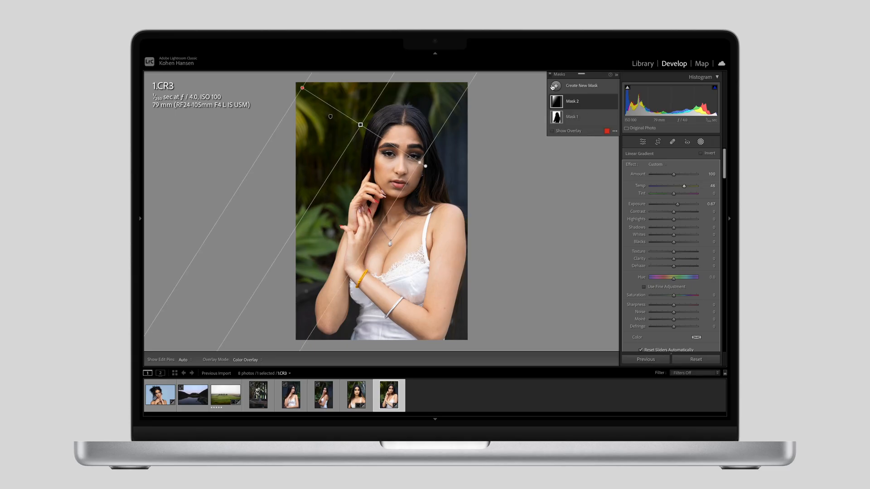
Step: Add a diagonal linear gradient mask from the photo's lower-right corner towards the chest, with Exposure -0.23
{"action": "left_click", "coordinate": [566, 86]}
{"action": "left_click", "coordinate": [586, 159]}
{"action": "left_click_drag", "start_coordinate": [460, 329], "coordinate": [383, 213]}
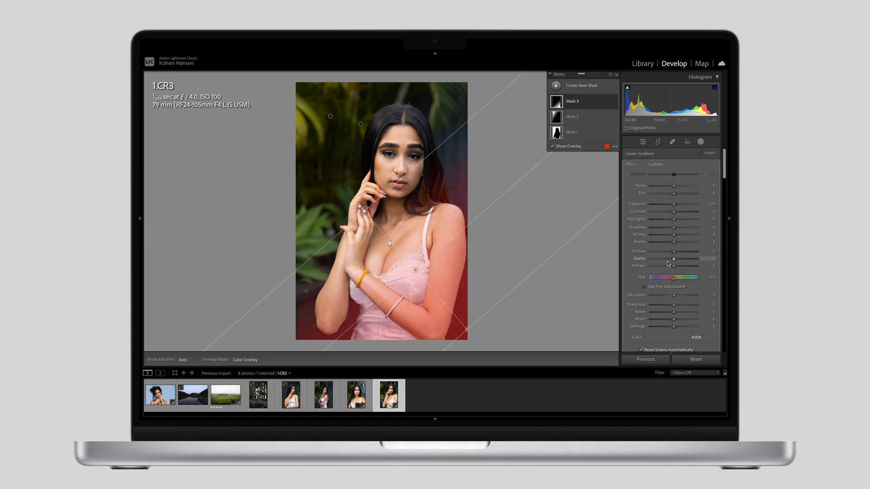
{"action": "left_click_drag", "start_coordinate": [673, 205], "coordinate": [673, 205]}
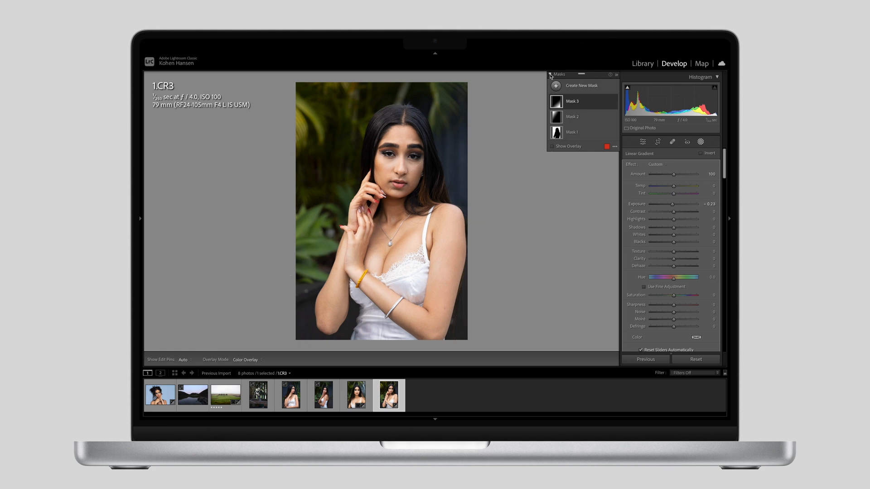
Step: Compare the outdoor portrait with and without all of its masks
{"action": "left_click", "coordinate": [550, 75]}
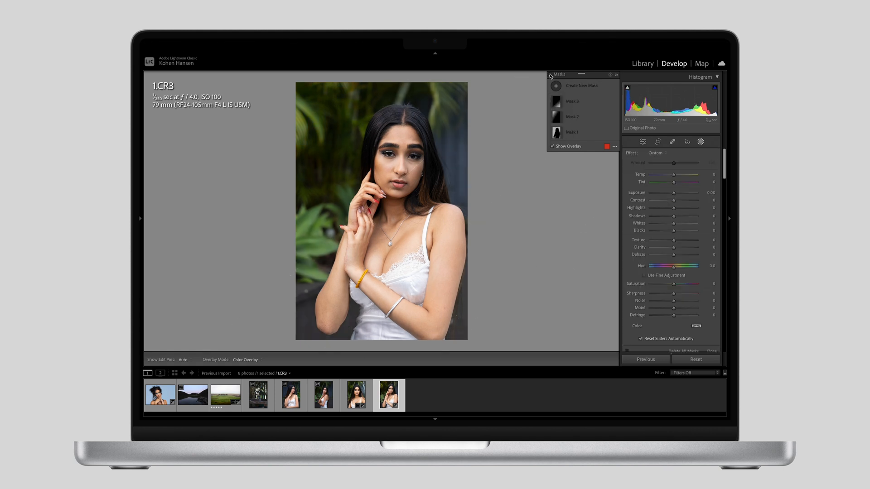
{"action": "left_click", "coordinate": [550, 75]}
{"action": "left_click", "coordinate": [550, 75]}
{"action": "left_click", "coordinate": [550, 75]}
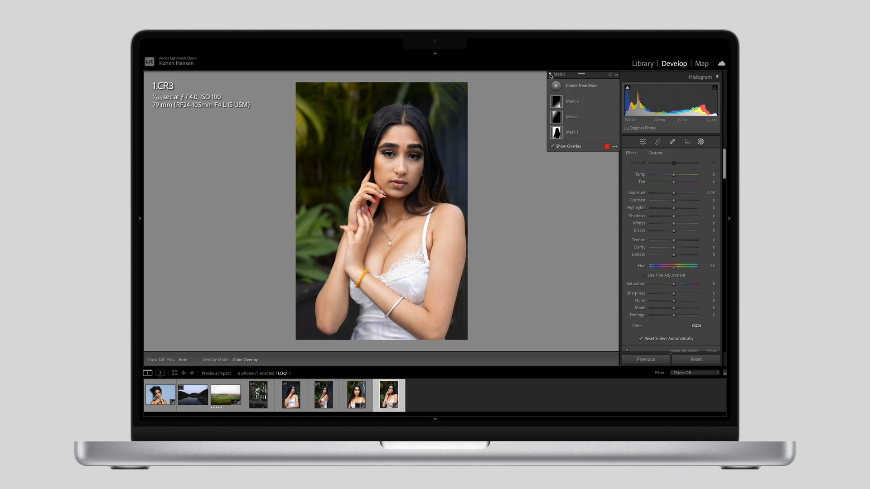
{"action": "left_click", "coordinate": [550, 75]}
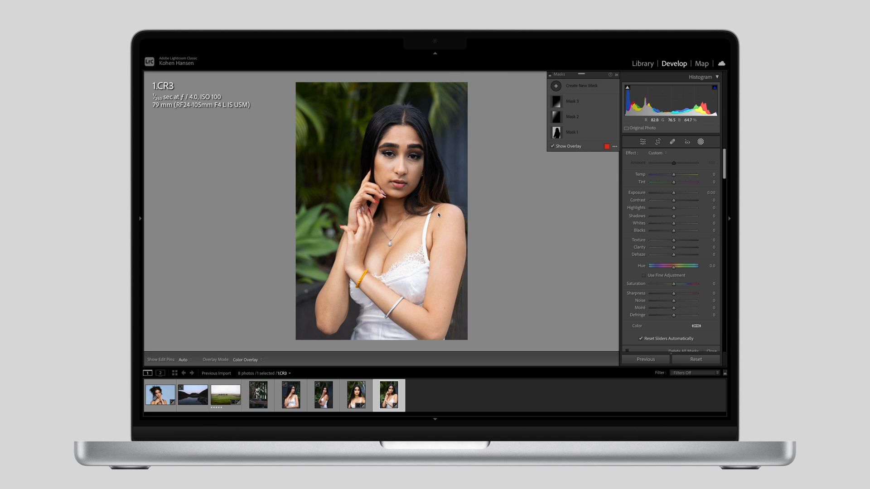
{"action": "left_click", "coordinate": [550, 77]}
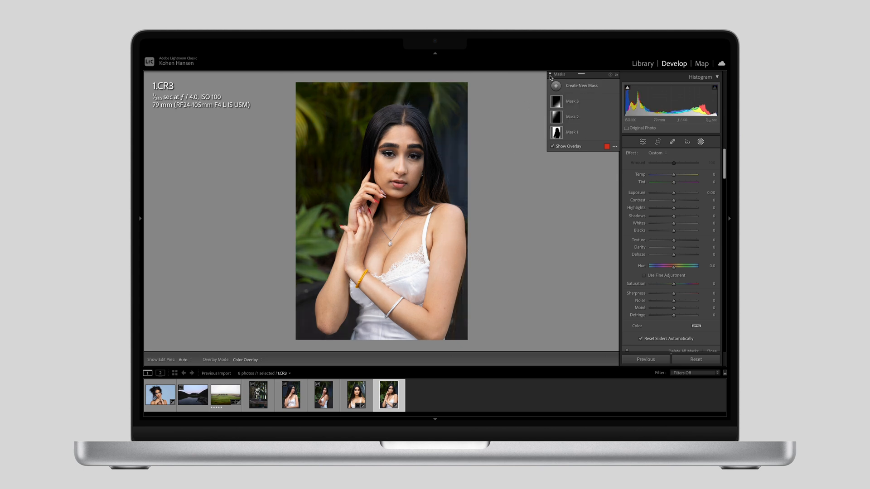